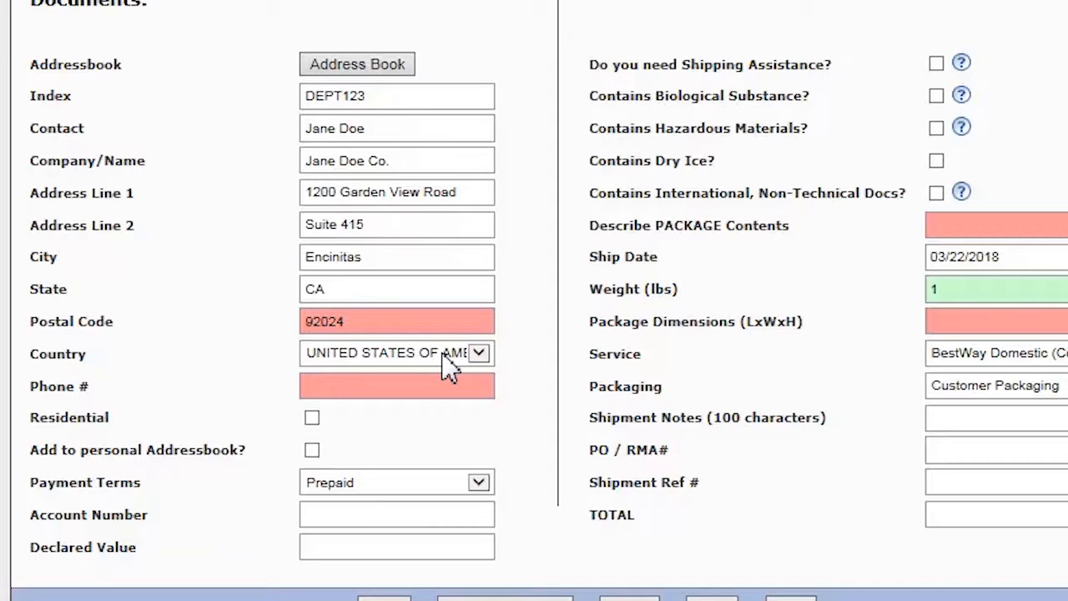
# Step: Select United States of America as the country and choose to add the recipient's address to the personal address book
pyautogui.click(449, 368)
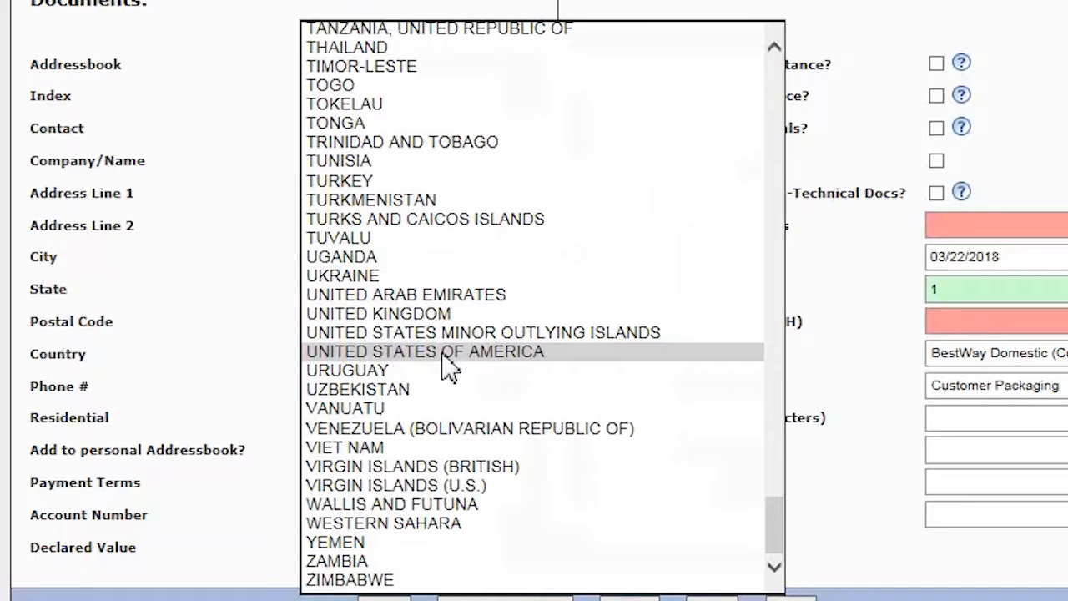
pyautogui.click(445, 354)
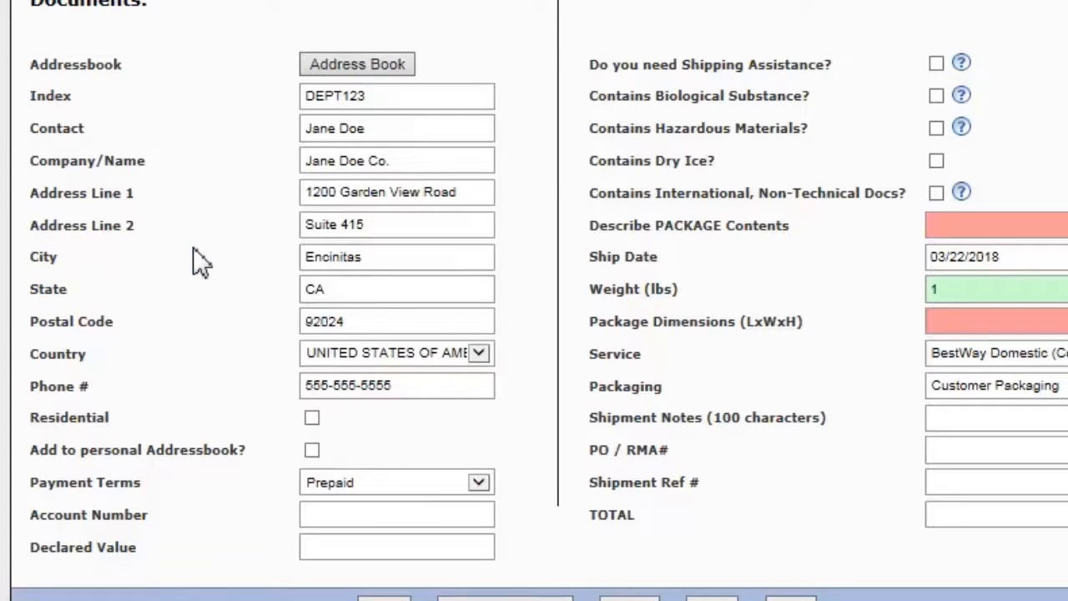
pyautogui.moveTo(94, 442)
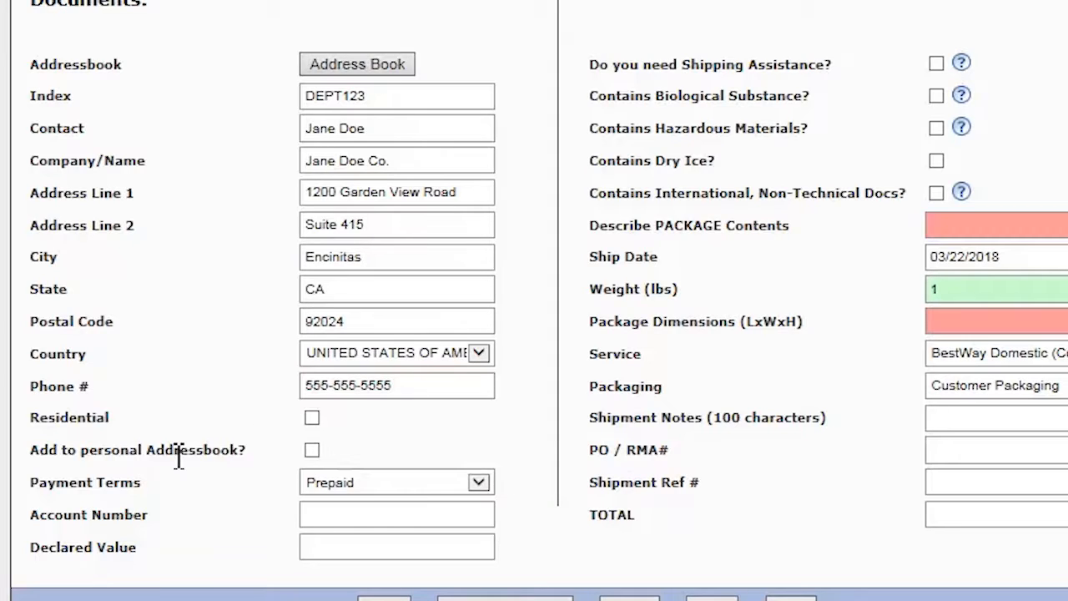
pyautogui.moveTo(322, 462)
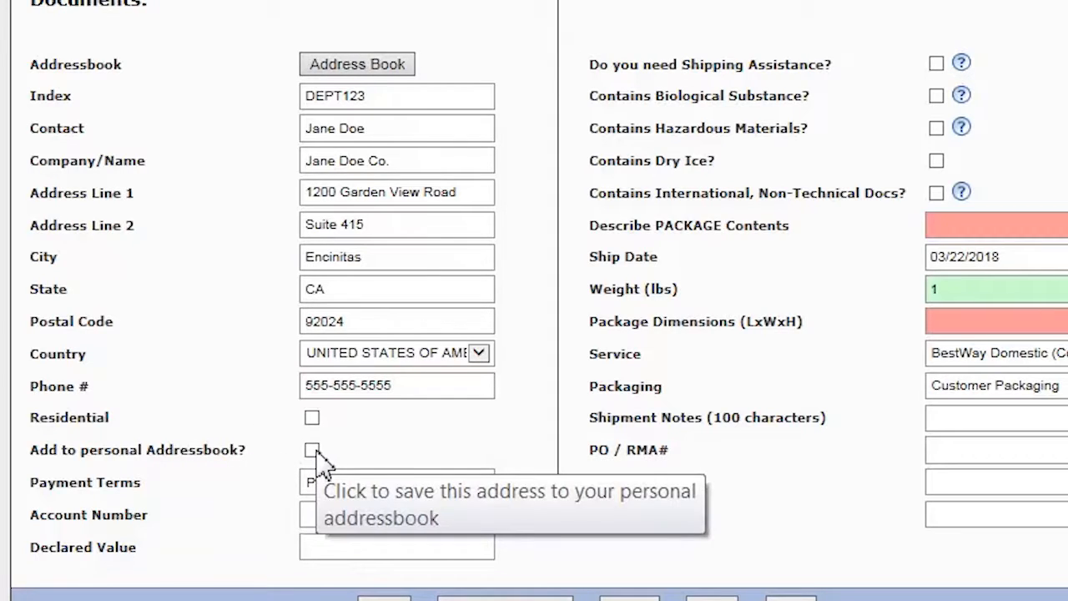
pyautogui.click(314, 452)
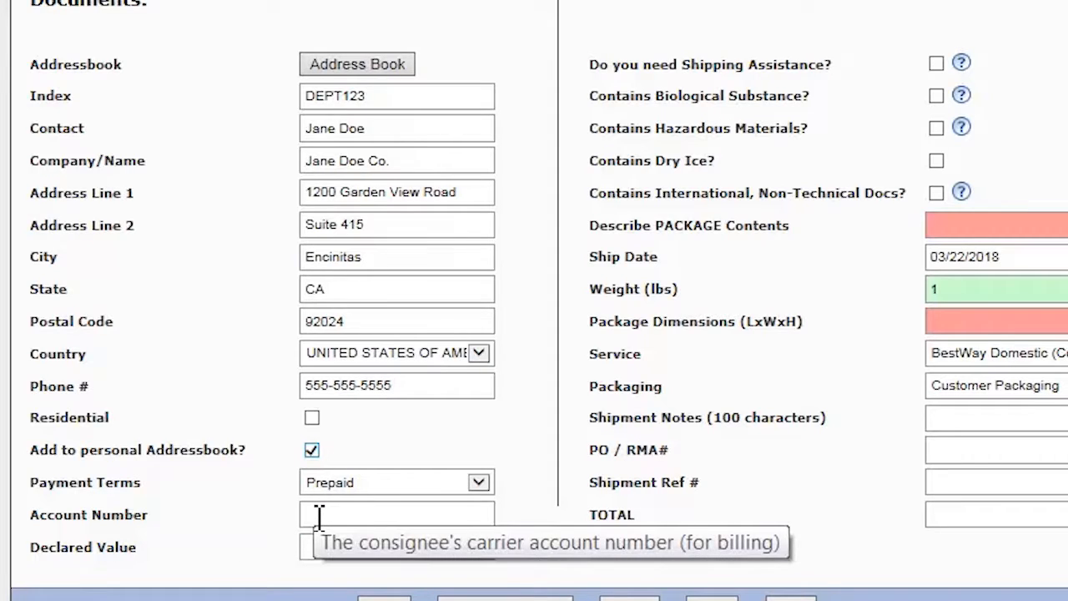
# Step: Review the available payment terms without changing the selection, and go to the declared value field
pyautogui.click(479, 485)
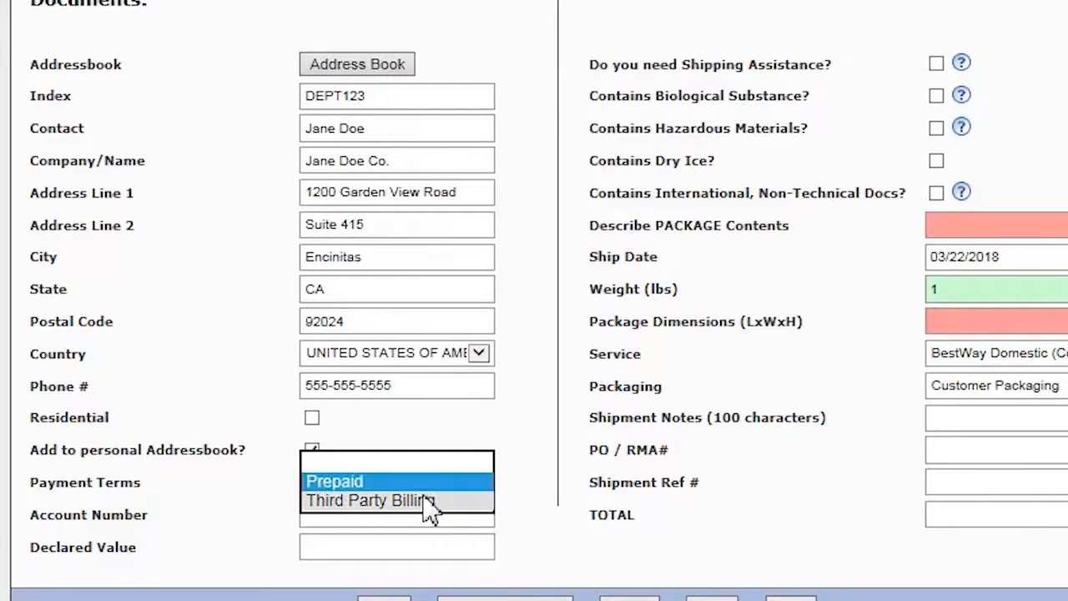
pyautogui.click(192, 508)
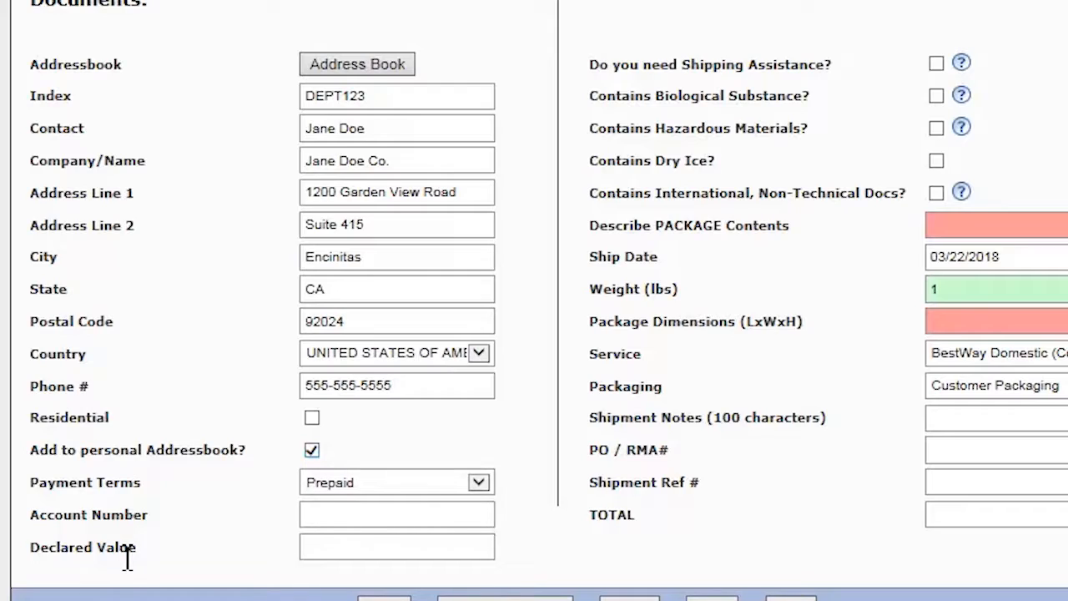
pyautogui.click(324, 547)
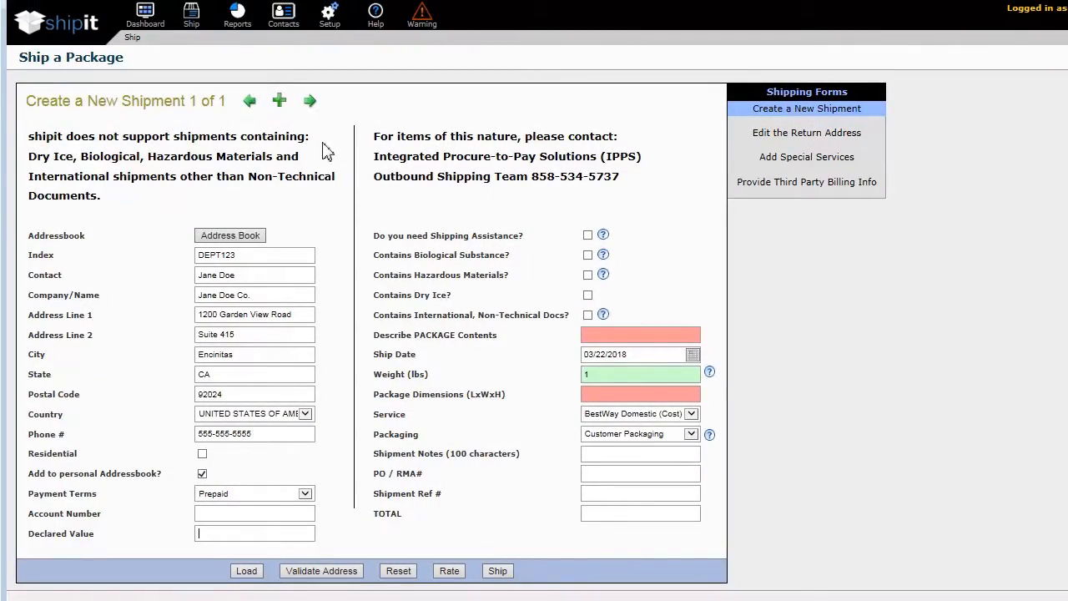
# Step: Set the number of packages in the shipment to 3
pyautogui.moveTo(124, 100); pyautogui.dragTo(227, 100)
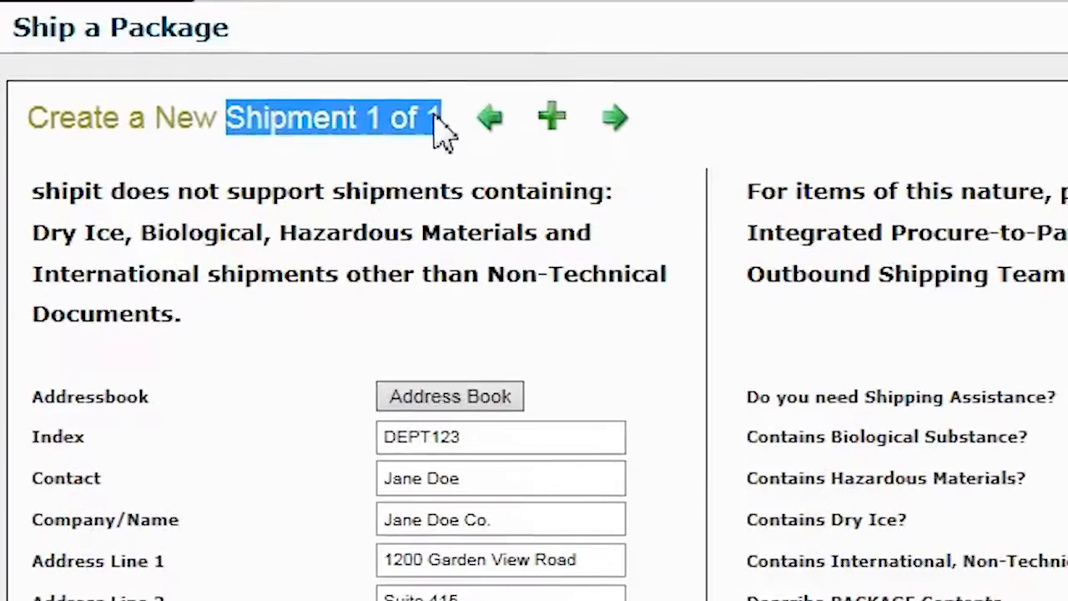
pyautogui.click(426, 142)
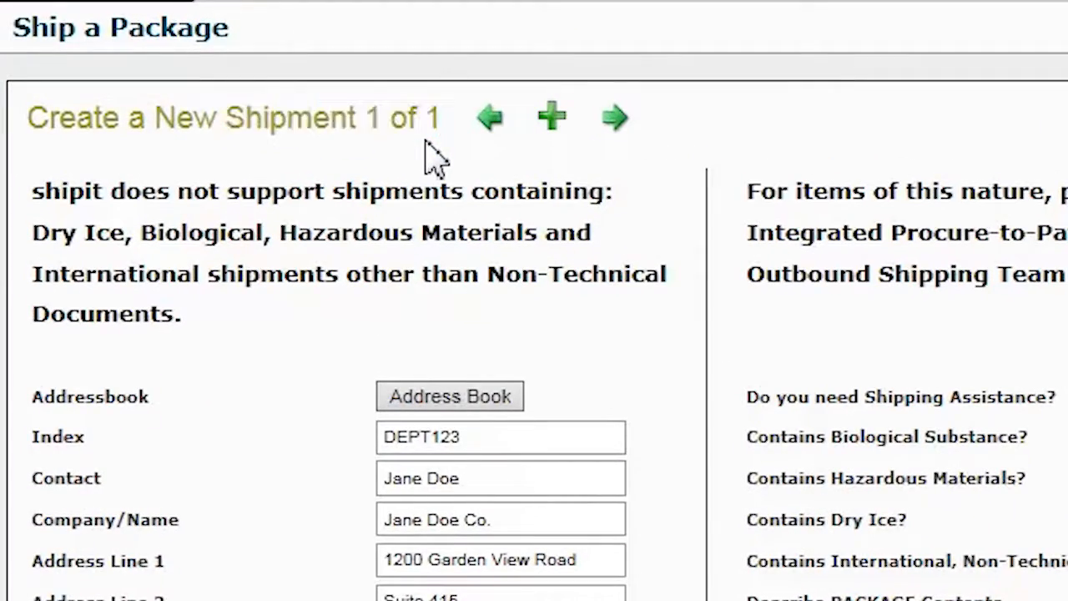
pyautogui.click(557, 130)
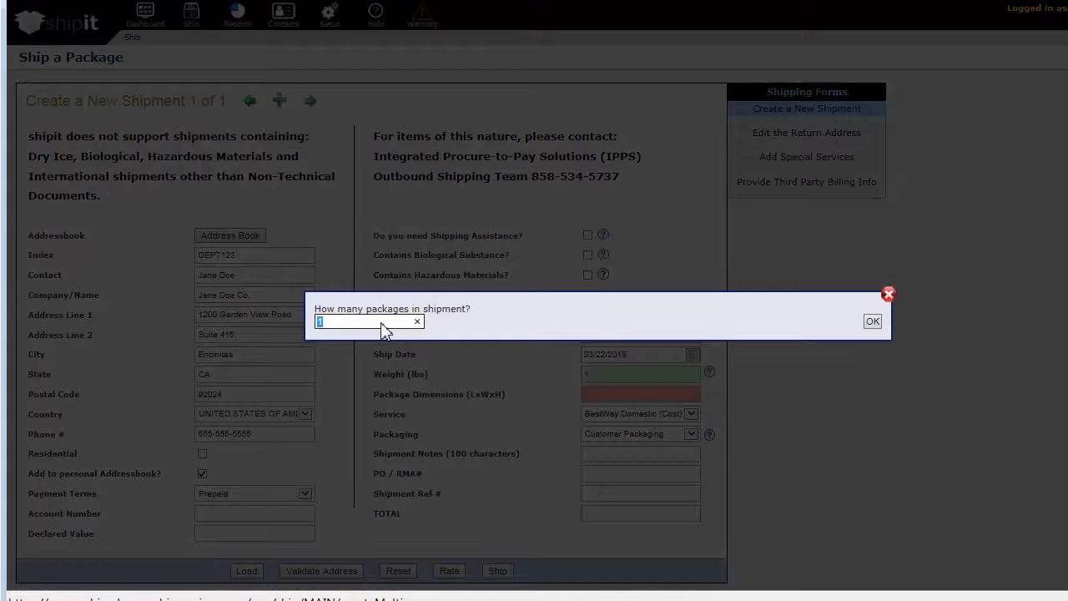
pyautogui.write('3')
pyautogui.click(873, 323)
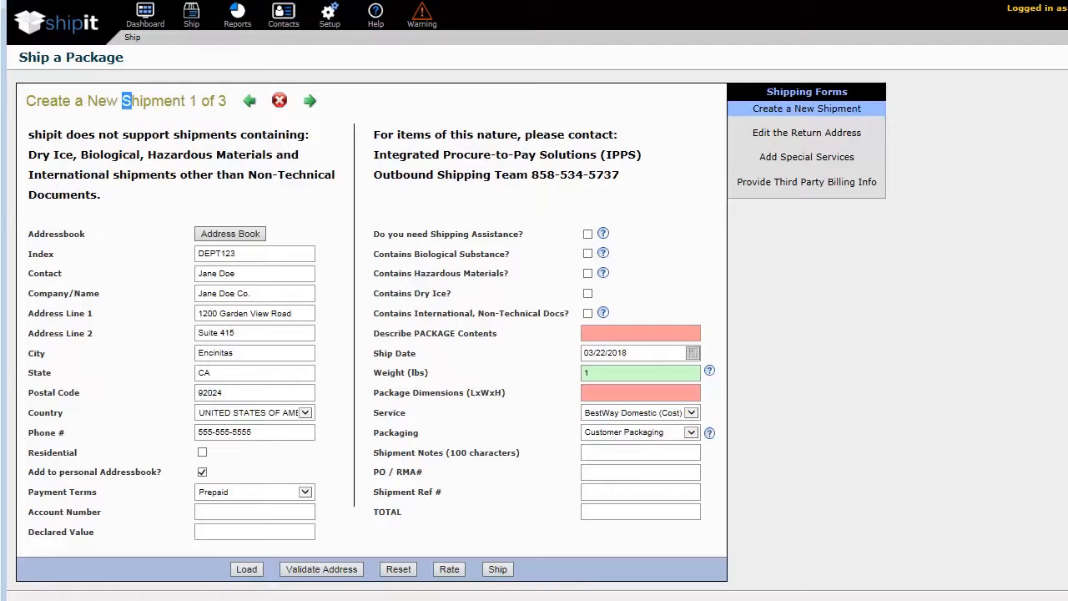
# Step: Check the shipment counter, view the second package's form and return to the first package
pyautogui.moveTo(128, 102); pyautogui.dragTo(223, 108)
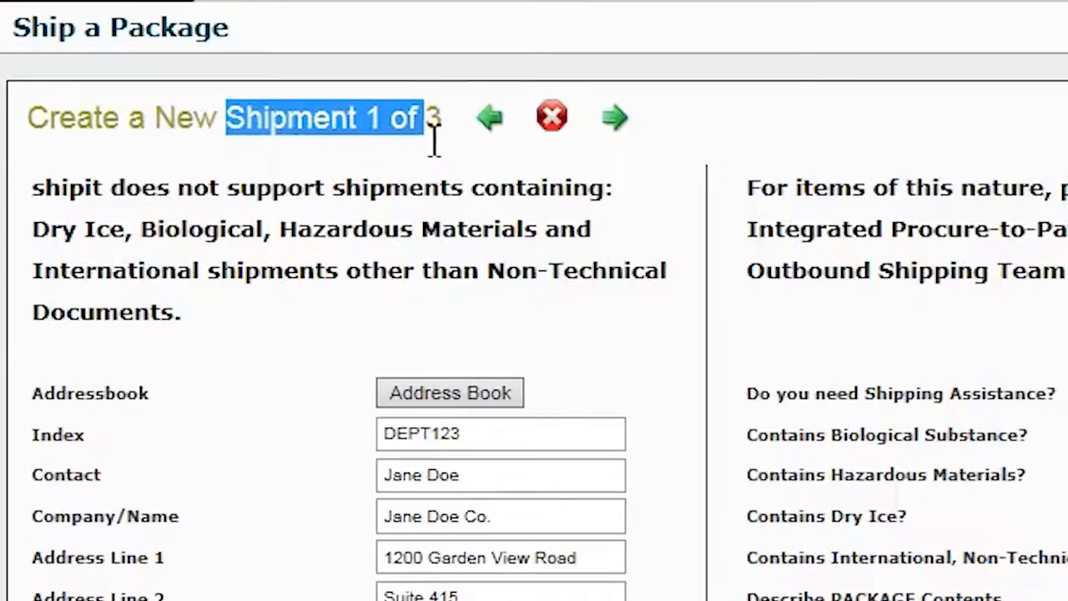
pyautogui.moveTo(434, 142); pyautogui.dragTo(443, 141)
pyautogui.click(430, 160)
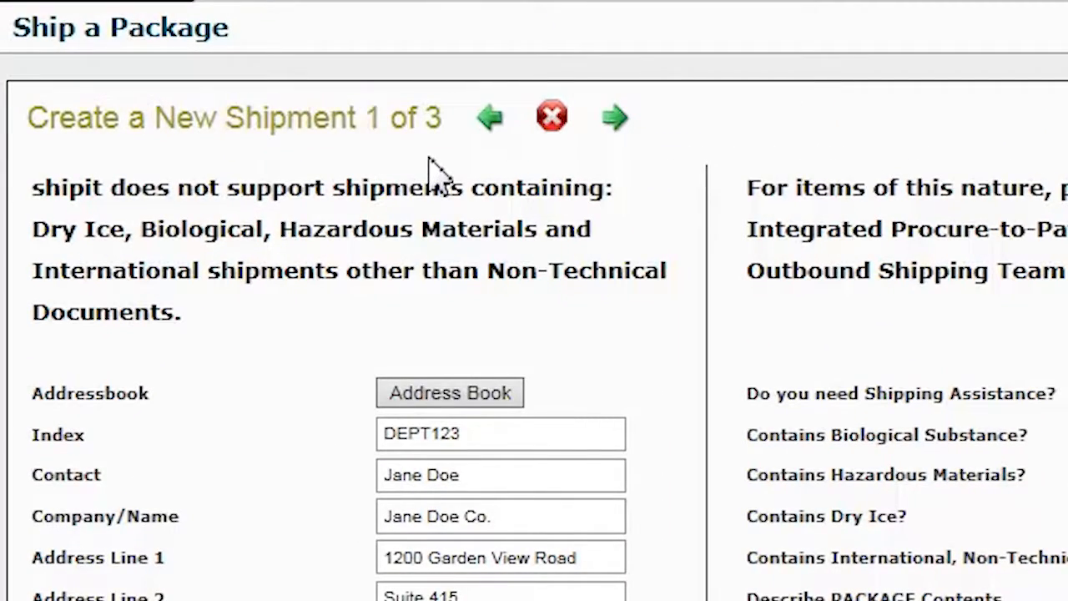
pyautogui.click(613, 123)
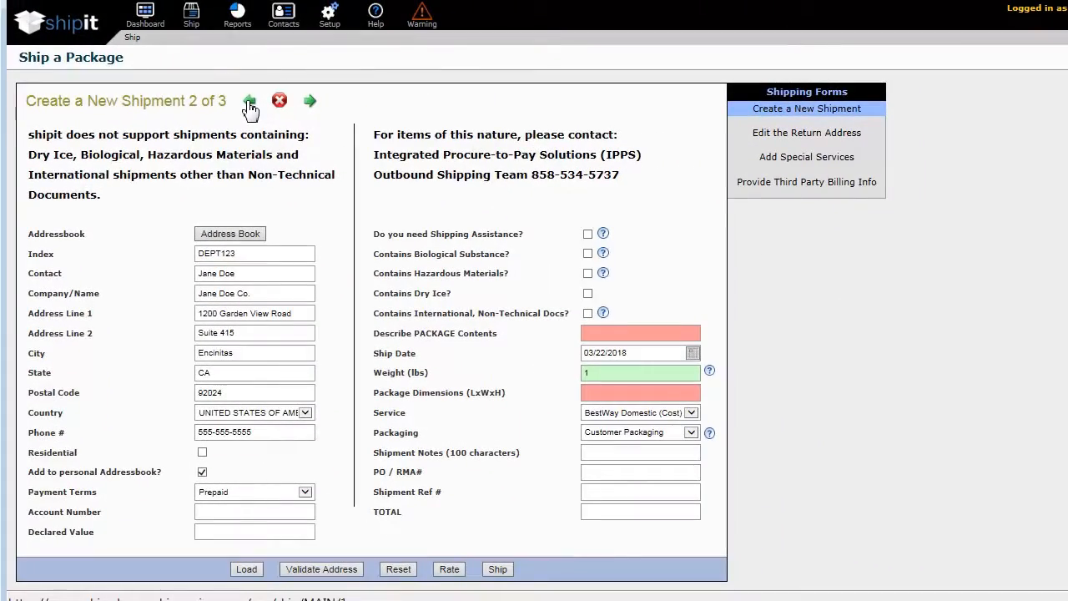
pyautogui.click(249, 102)
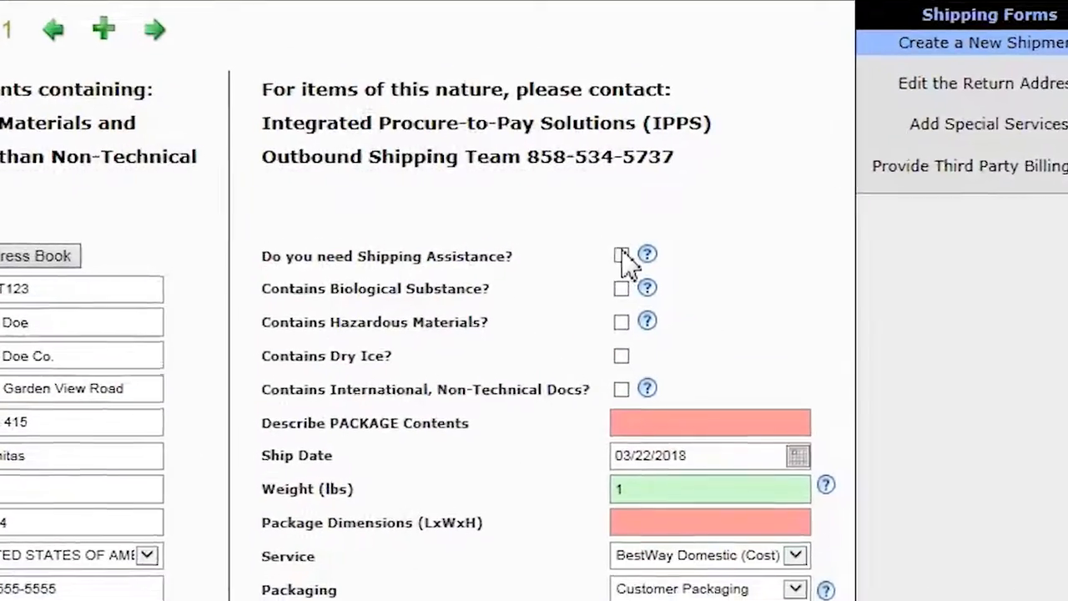
# Step: Mark the package as needing shipping assistance and containing dry ice and international non-technical documents, and view the help on accepted documents
pyautogui.click(588, 234)
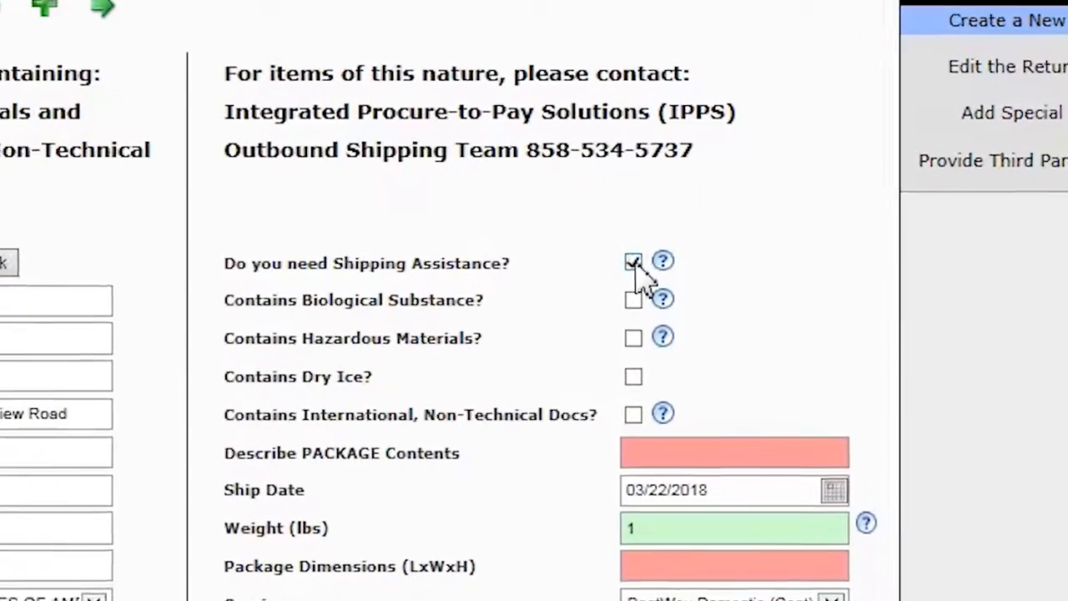
pyautogui.click(635, 380)
pyautogui.click(635, 419)
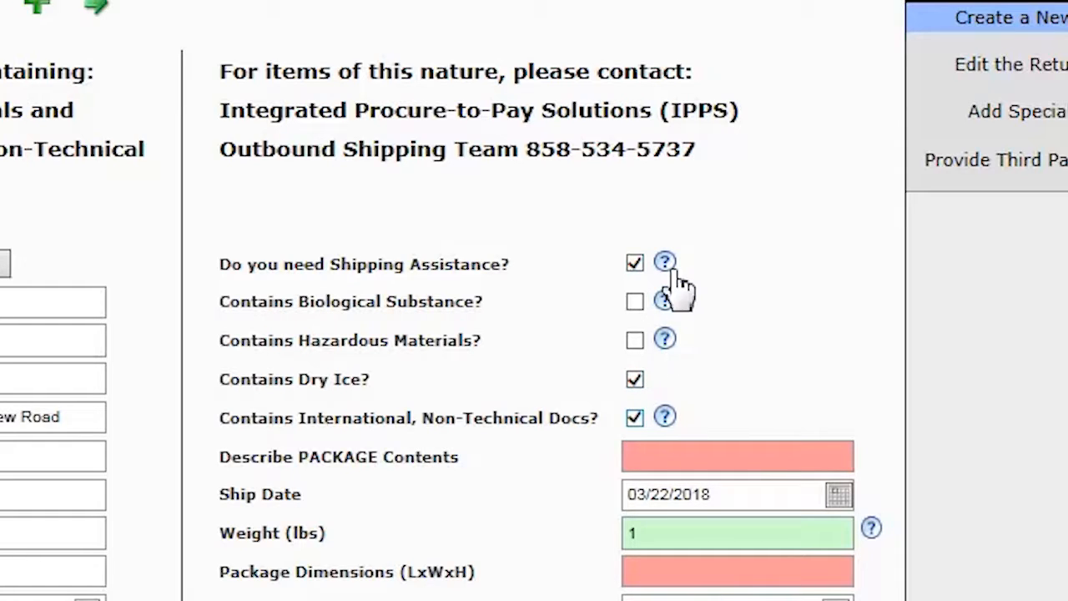
pyautogui.click(665, 417)
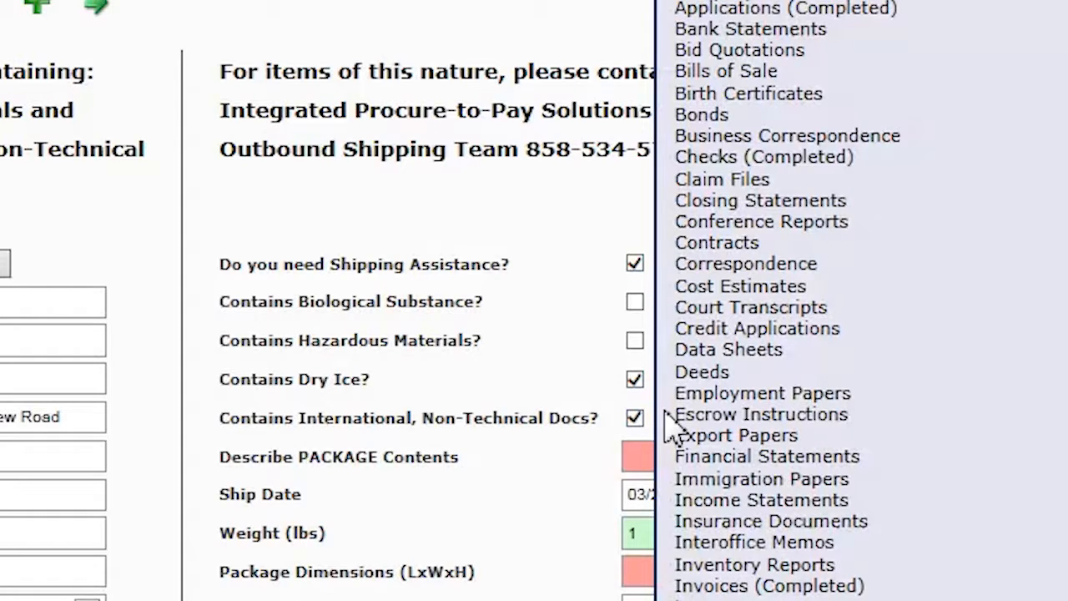
pyautogui.click(580, 398)
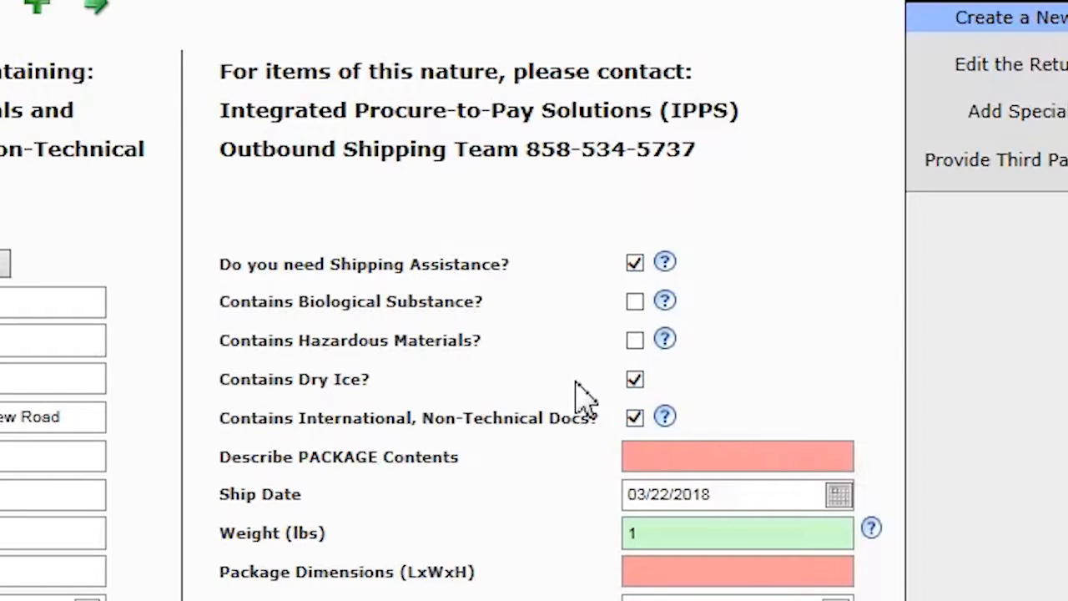
# Step: Clear the shipping assistance, dry ice and international non-technical documents selections
pyautogui.click(632, 264)
pyautogui.click(636, 381)
pyautogui.click(635, 419)
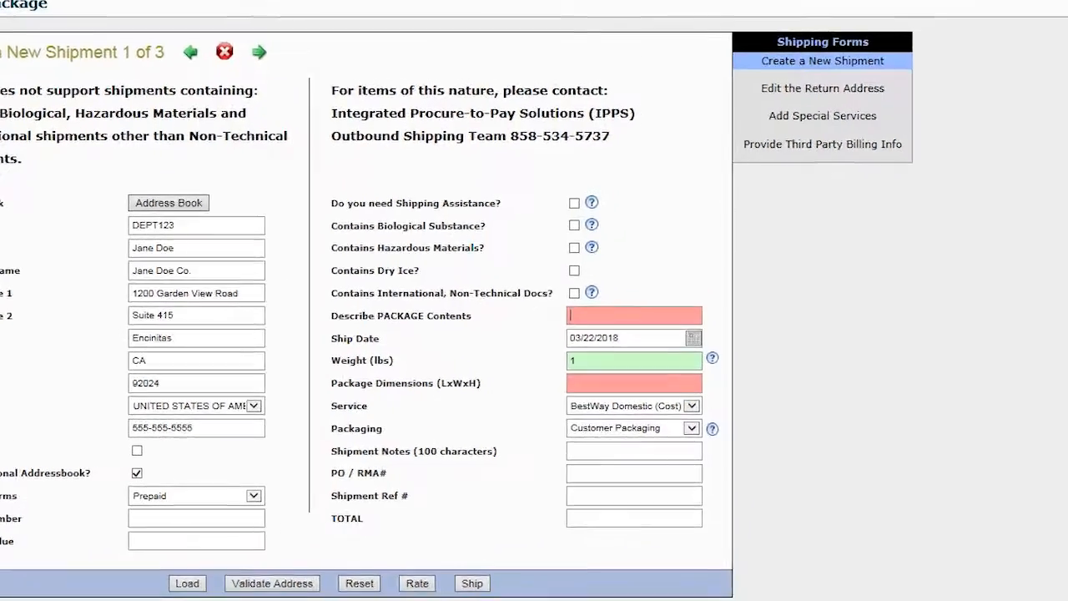
# Step: Describe the package contents as "Paper and Pens"
pyautogui.click(640, 333)
pyautogui.write('Paper and Pens')
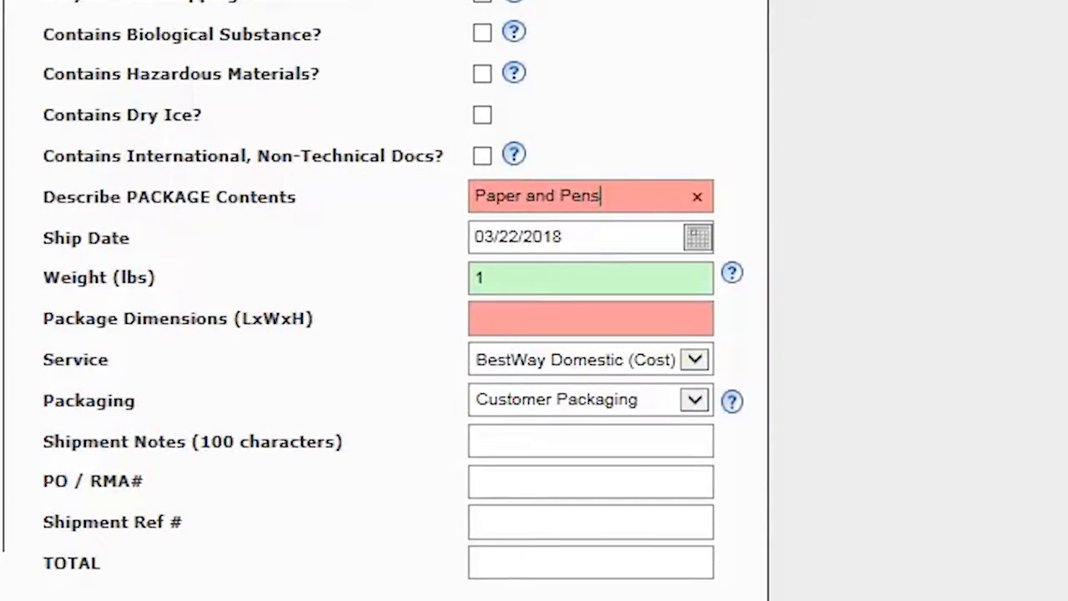
pyautogui.press('Tab')
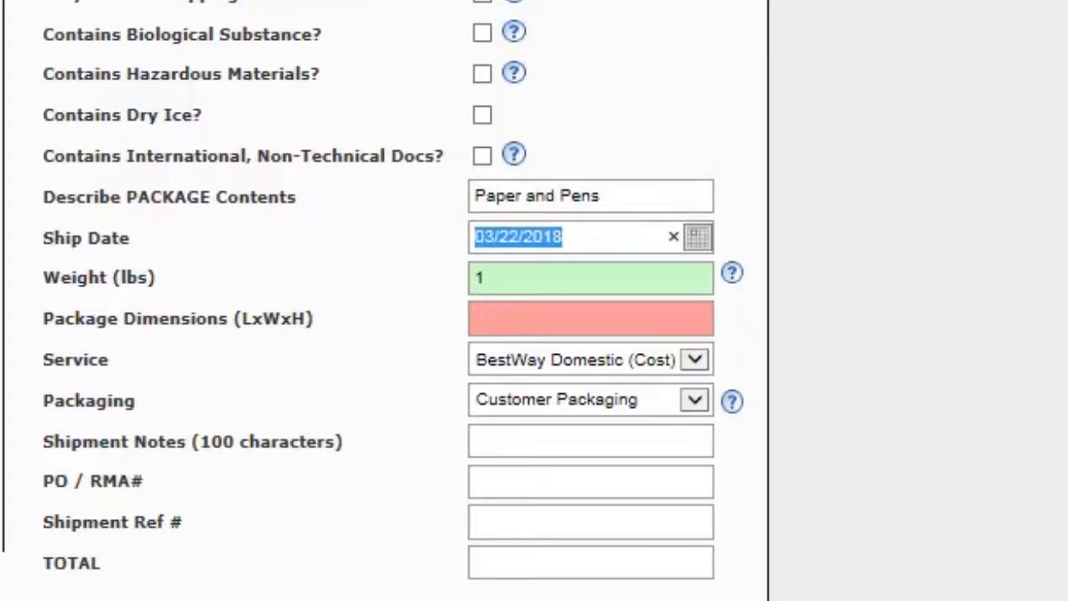
# Step: Set the package weight to 2 lbs and its dimensions to 2x2x2
pyautogui.press('Tab')
pyautogui.write('2')
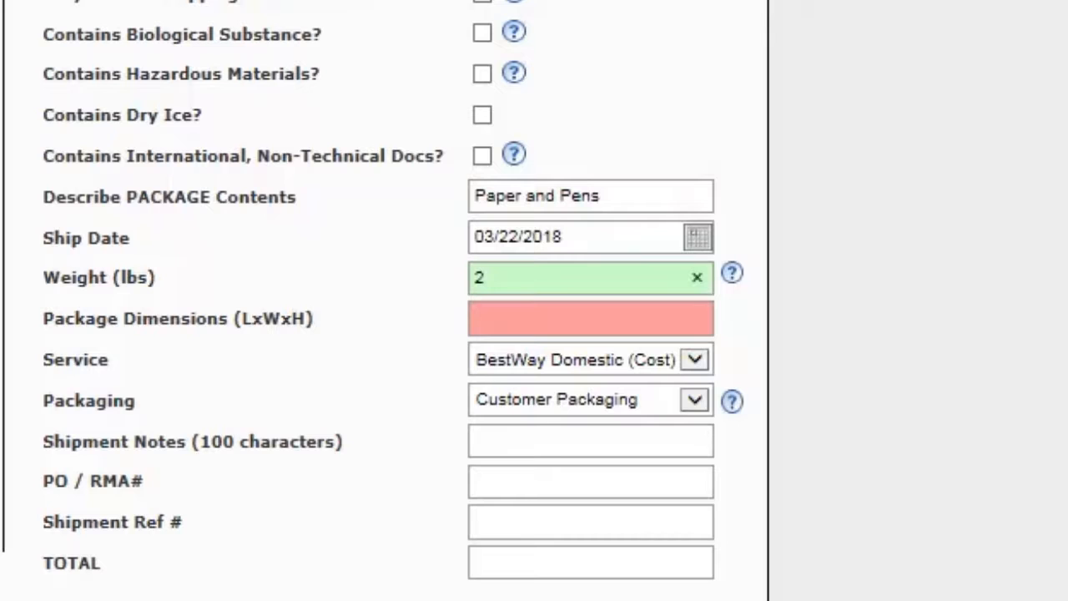
pyautogui.press('Tab')
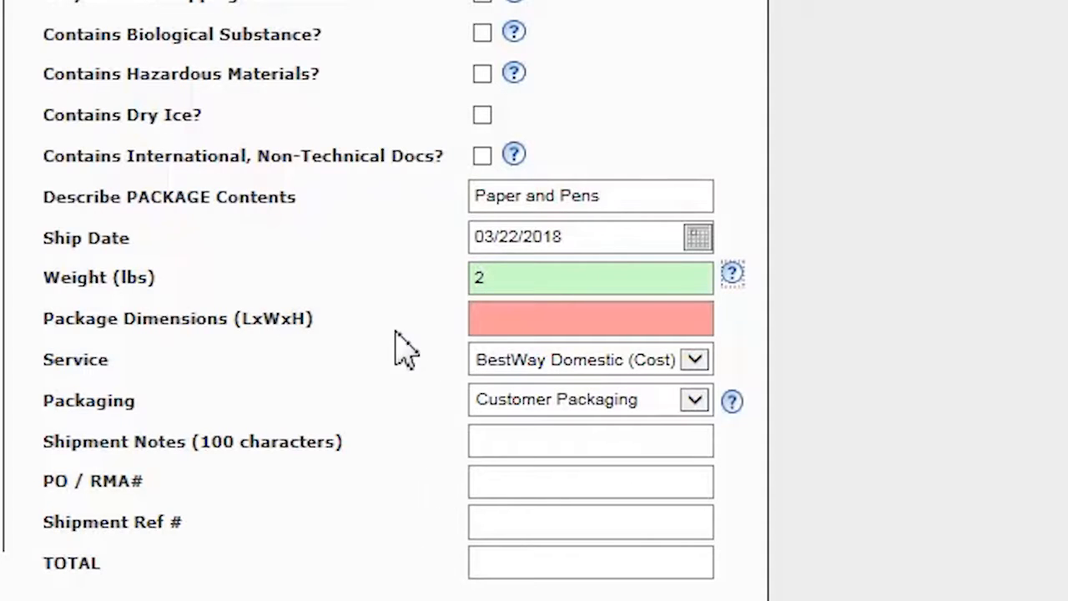
pyautogui.press('Tab')
pyautogui.moveTo(242, 318); pyautogui.dragTo(315, 327)
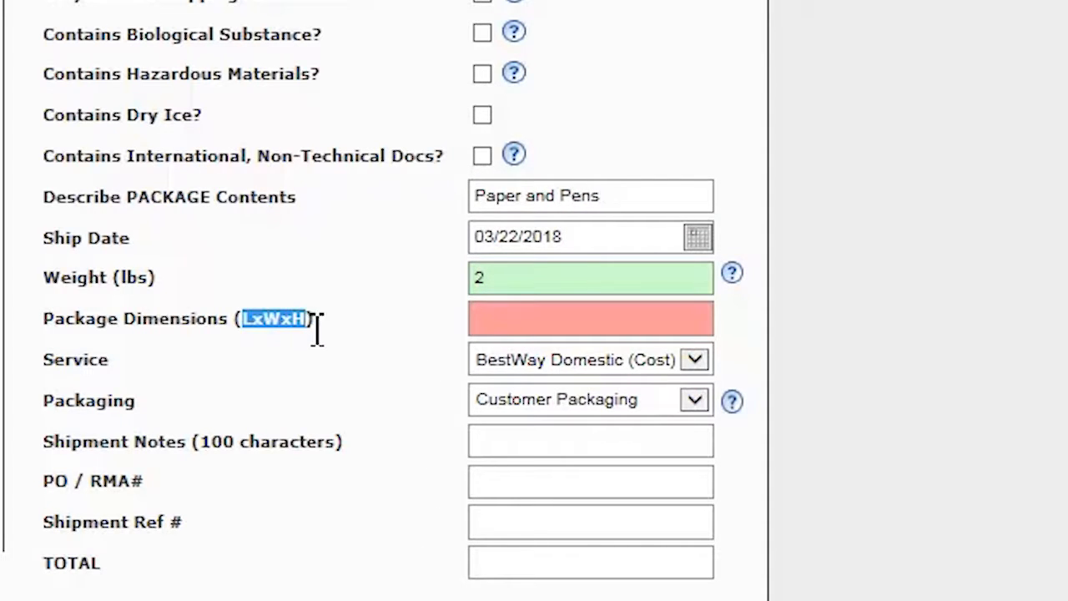
pyautogui.click(520, 317)
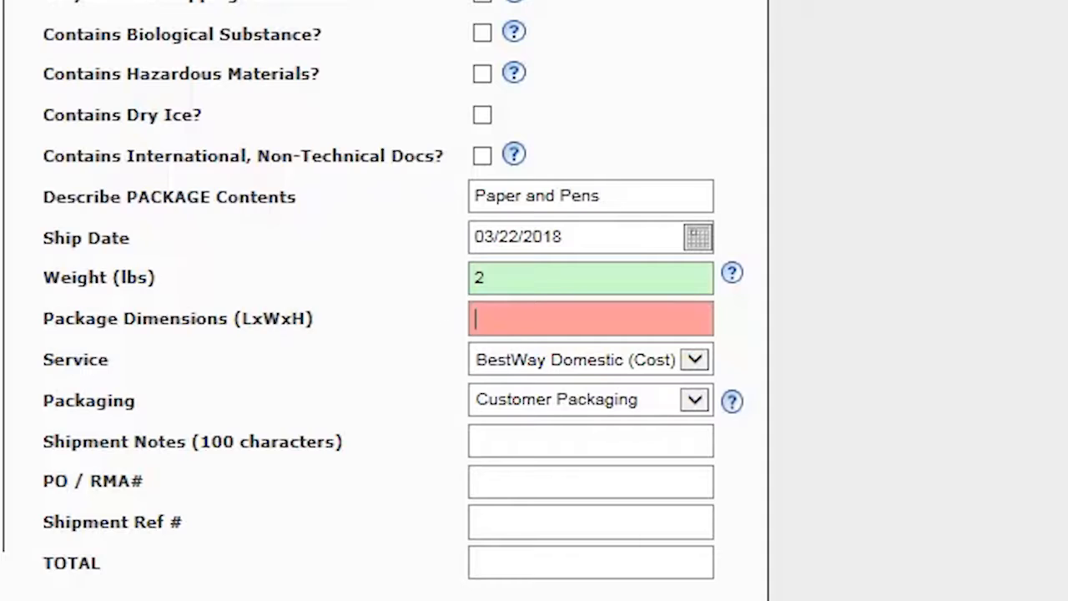
pyautogui.write('2x2x2')
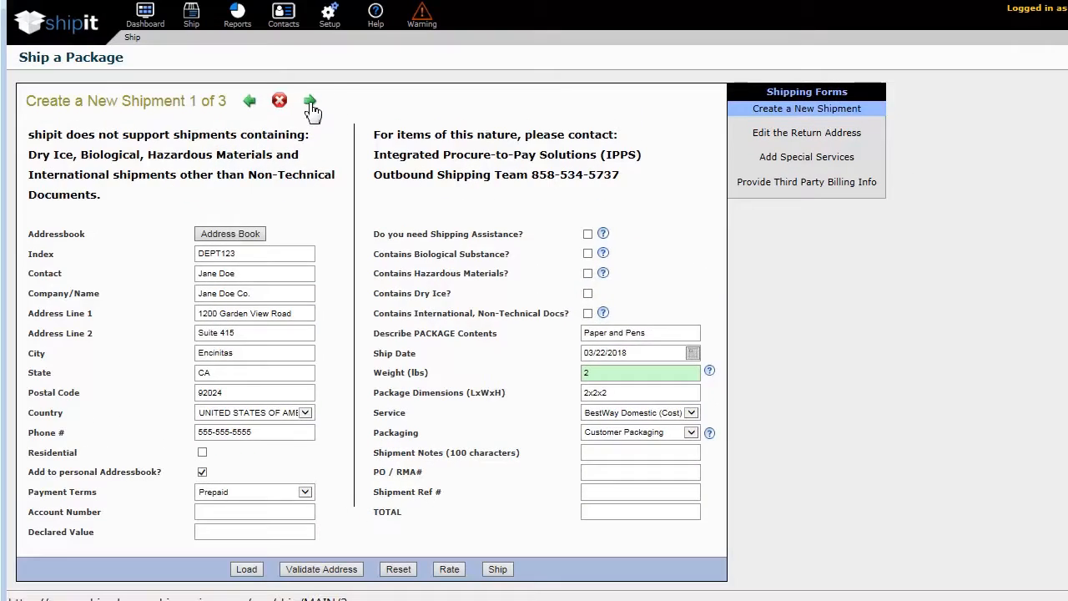
# Step: Advance to the next package, rate the shipment to compare carrier services and costs, and close the results
pyautogui.click(310, 102)
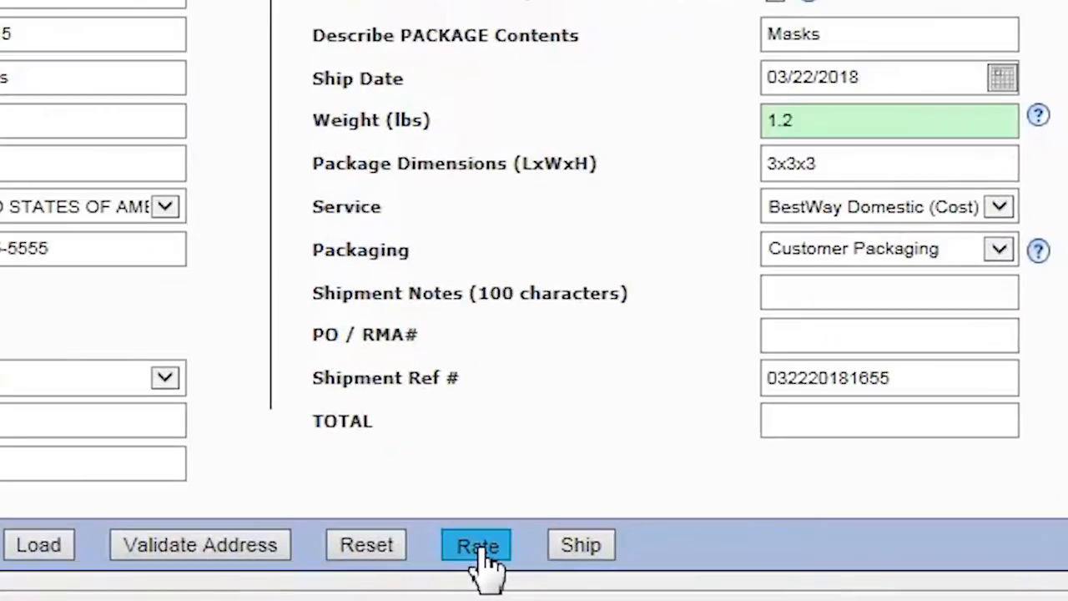
pyautogui.click(449, 570)
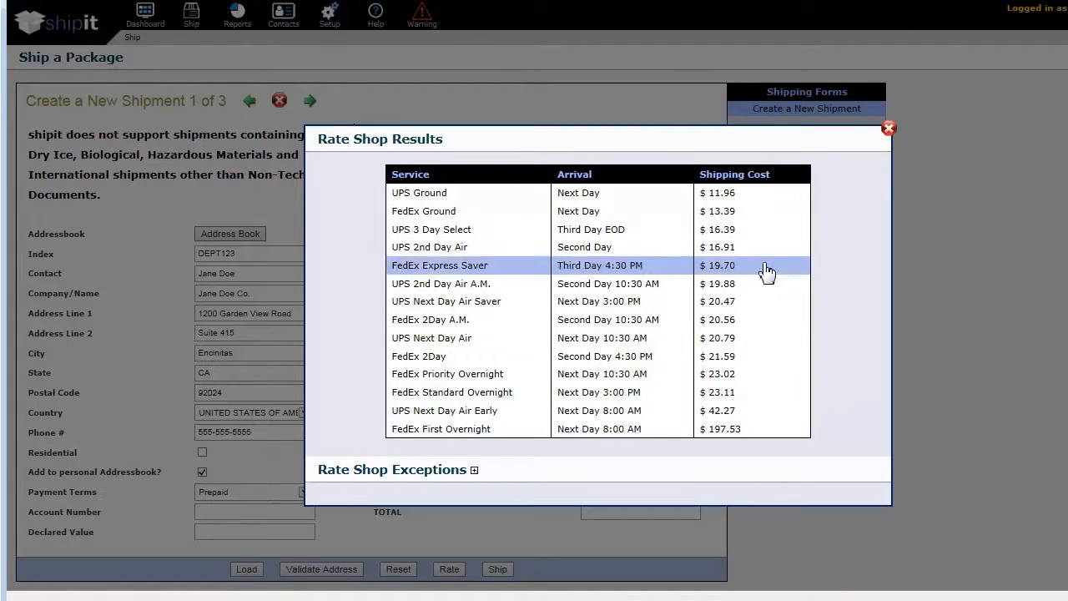
pyautogui.click(889, 129)
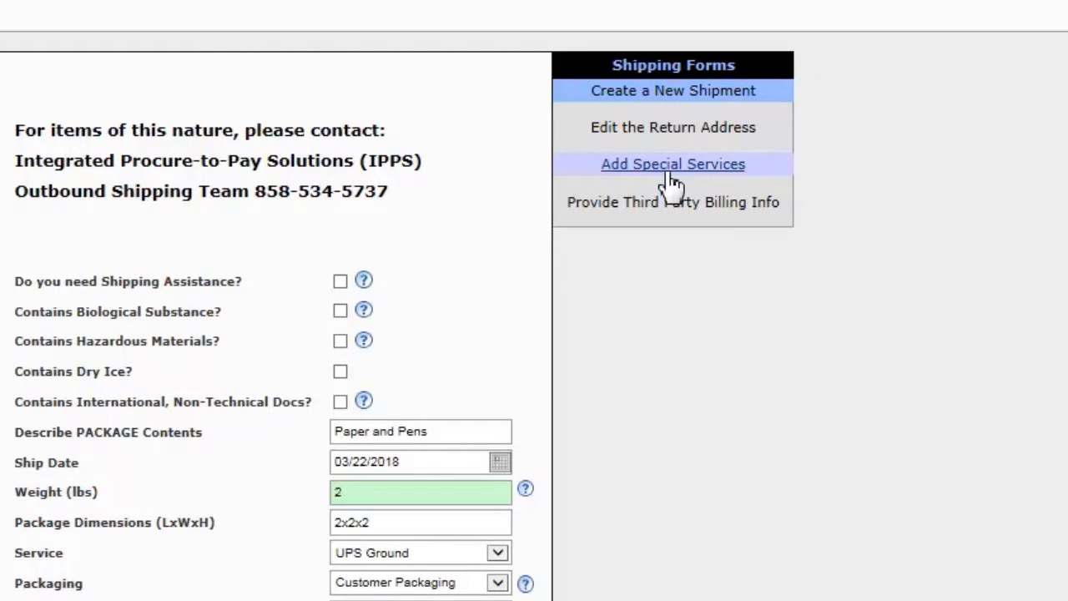
# Step: Add the special services Saturday Delivery and Require Proof of Delivery Signature, and save the changes
pyautogui.click(673, 166)
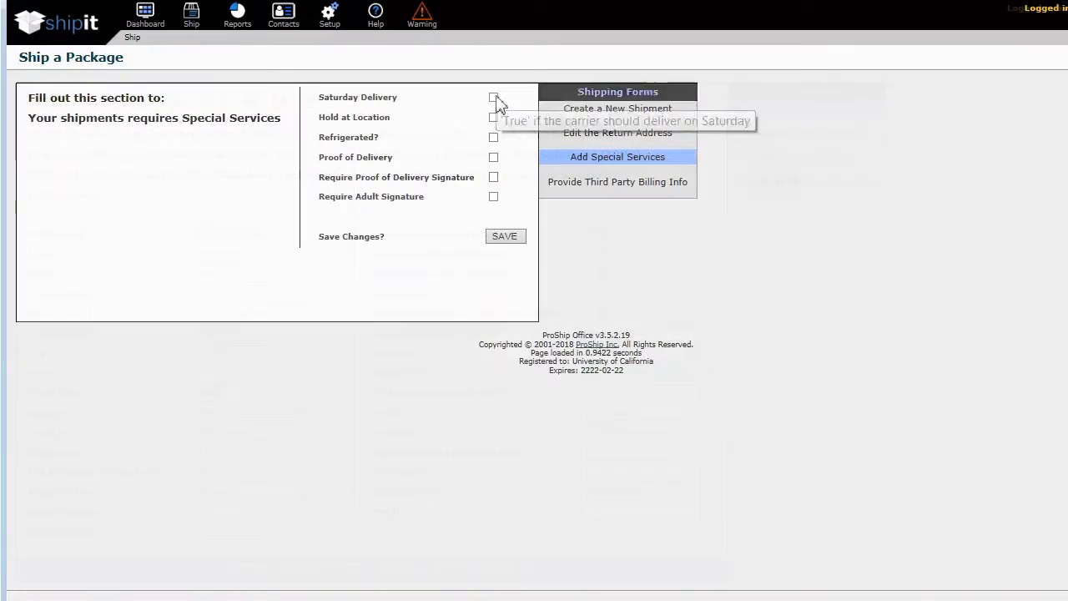
pyautogui.click(494, 97)
pyautogui.click(493, 177)
pyautogui.click(505, 237)
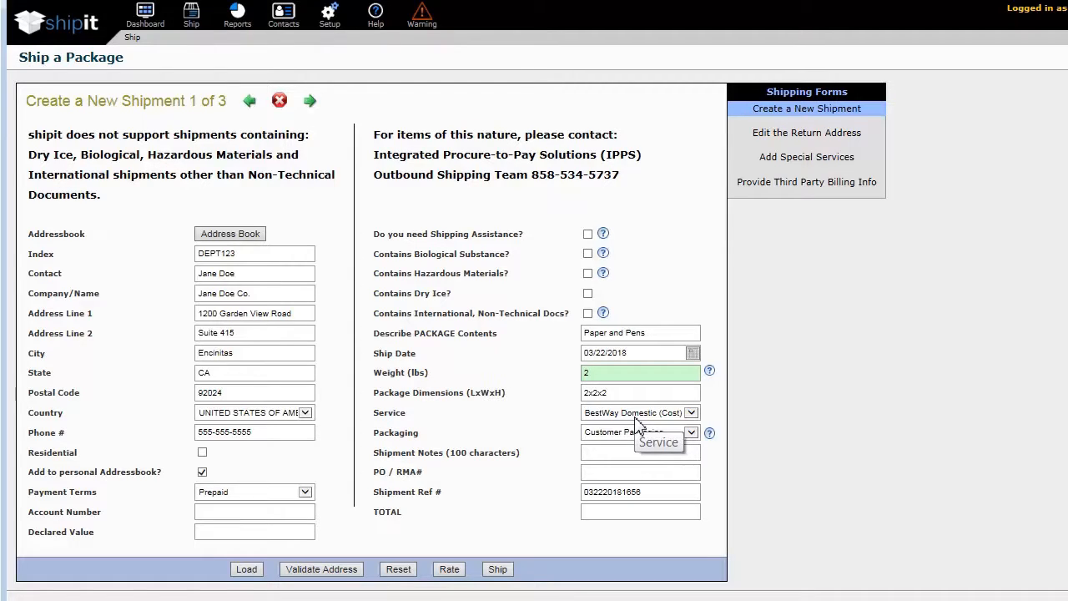
# Step: Review the available shipping services and select BestWay Domestic (Cost) for the shipment
pyautogui.click(636, 417)
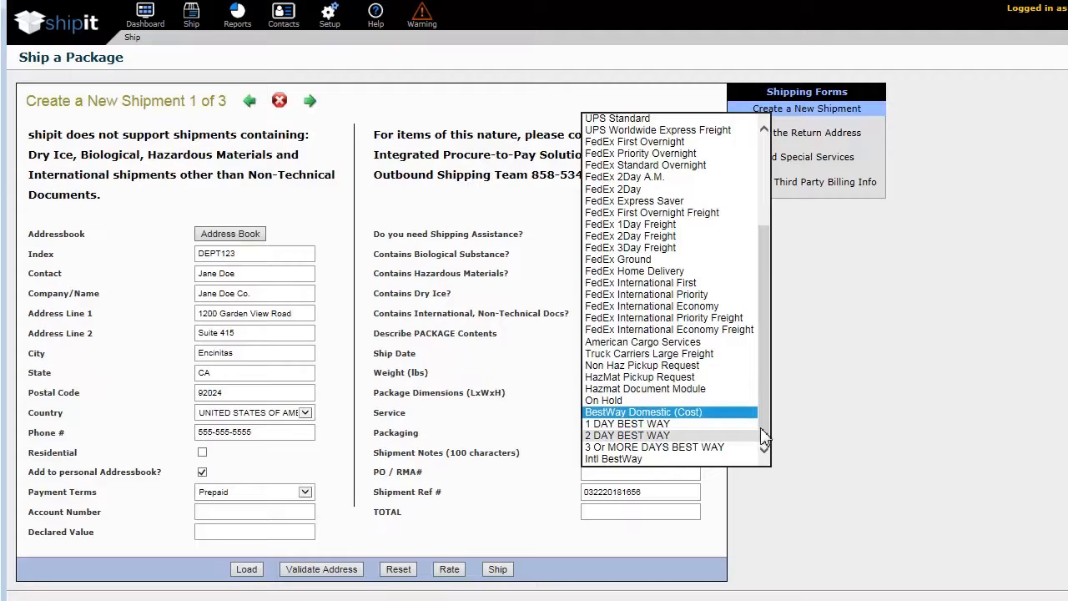
pyautogui.scroll(5, 764, 436)
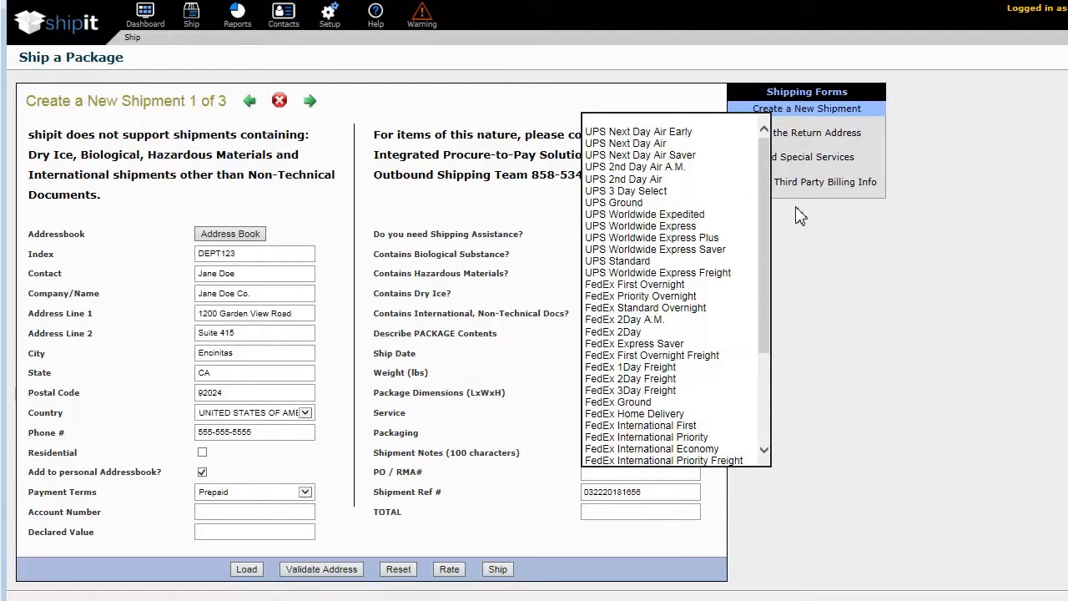
pyautogui.moveTo(767, 219); pyautogui.dragTo(763, 327)
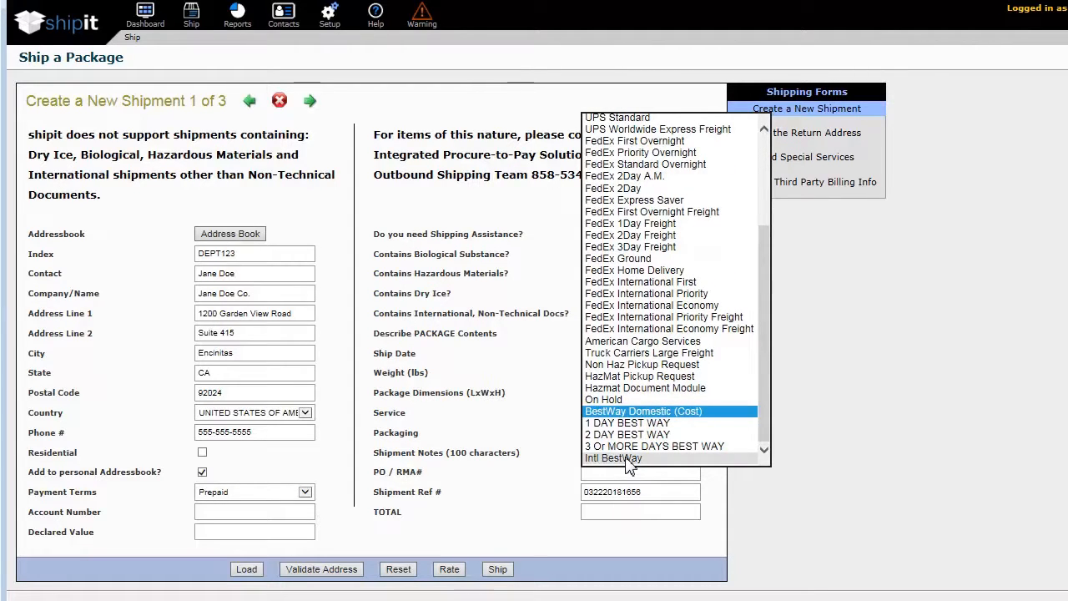
pyautogui.click(643, 412)
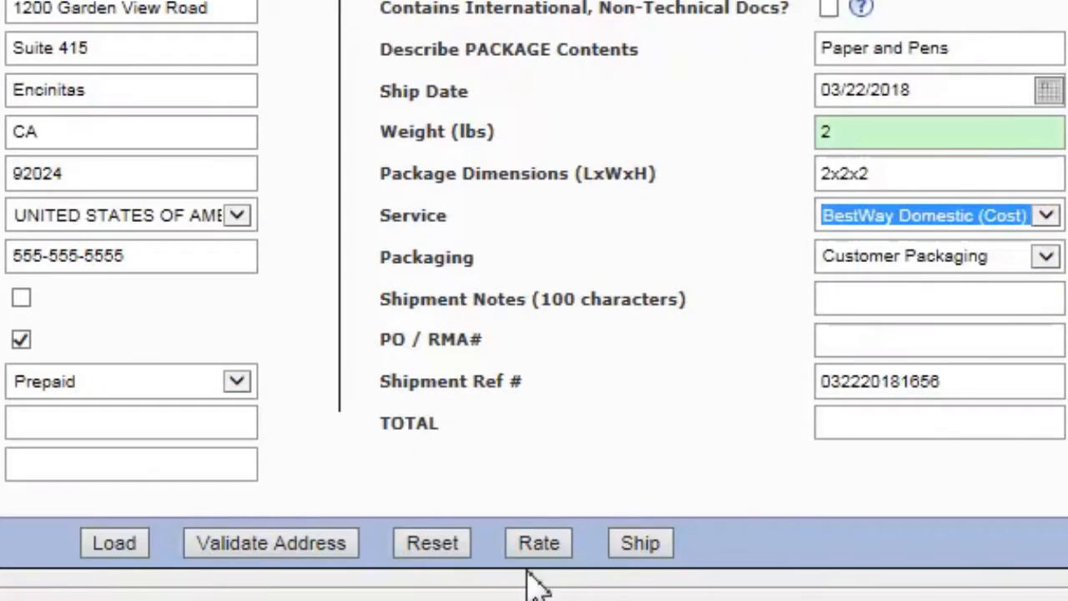
# Step: Rate the shipment, review the available services with the rate shop exceptions expanded, and close the results
pyautogui.click(539, 551)
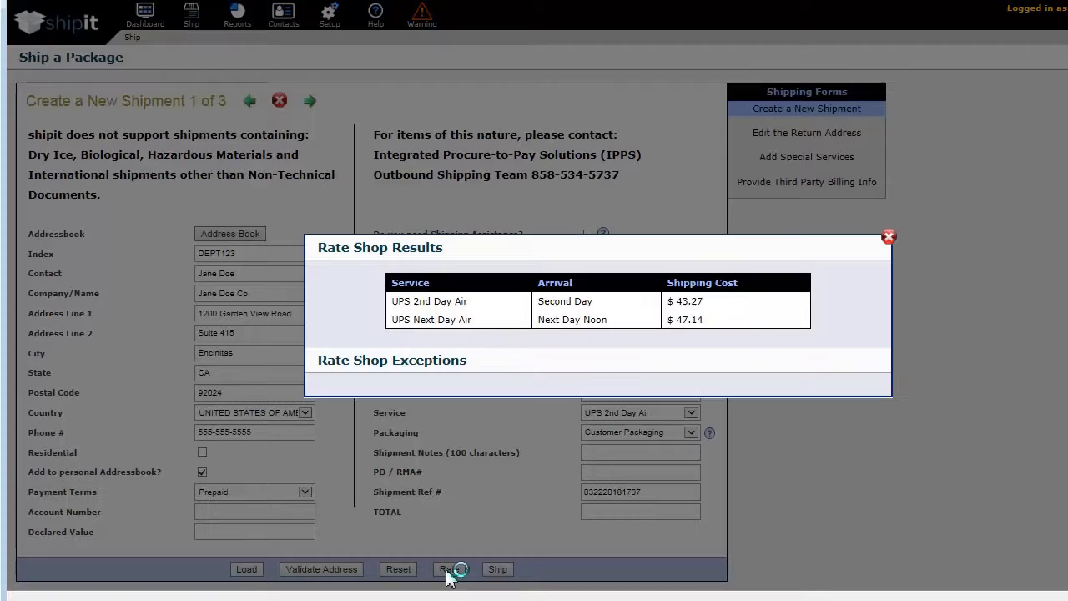
pyautogui.click(695, 324)
pyautogui.click(475, 363)
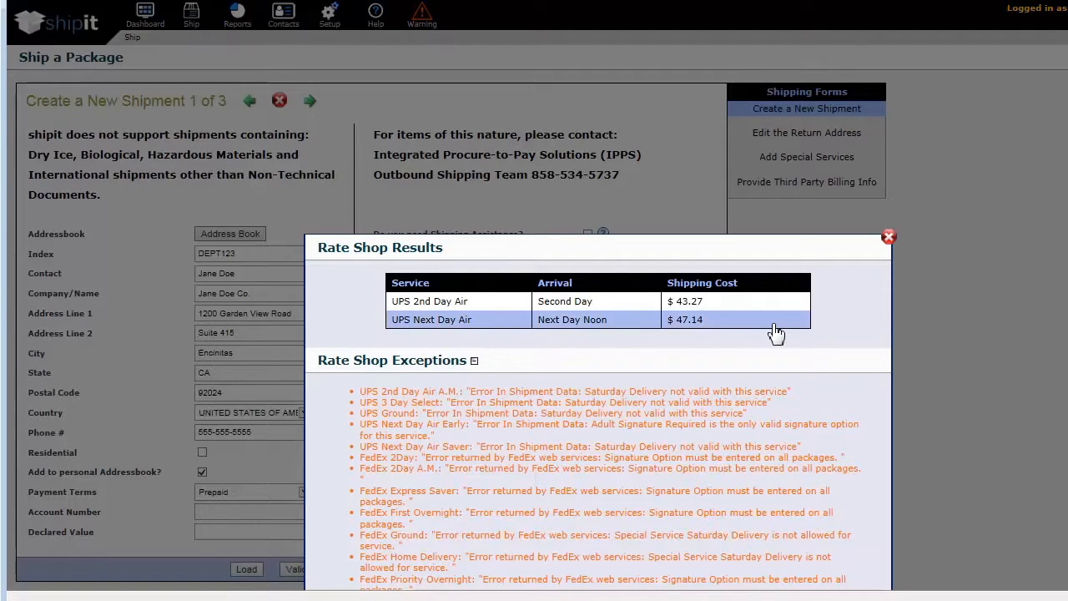
pyautogui.click(889, 238)
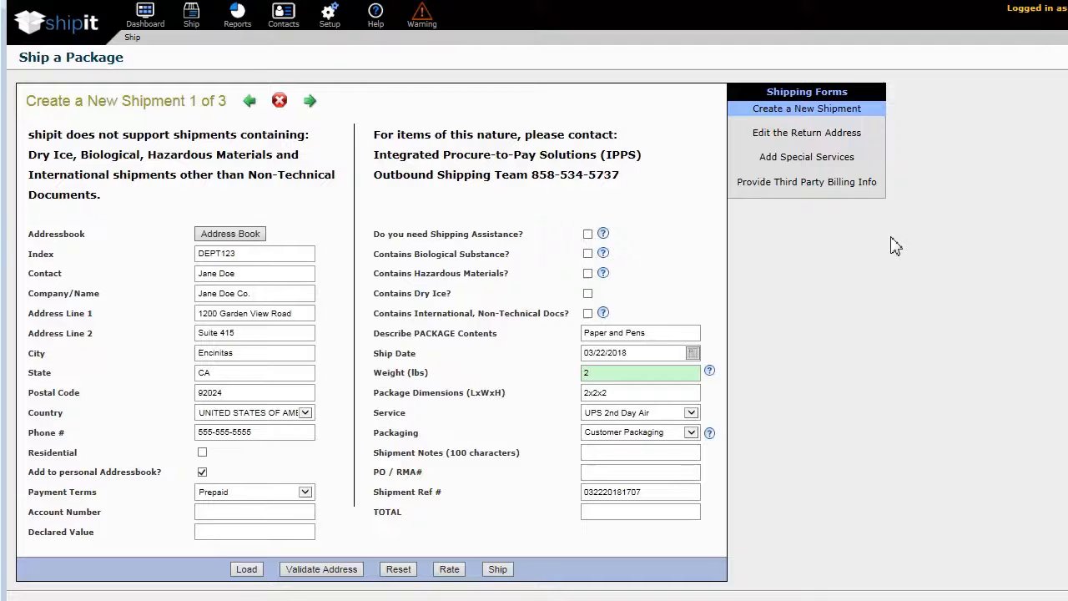
# Step: Choose Customer Packaging as the packaging type and ship the shipment
pyautogui.click(681, 434)
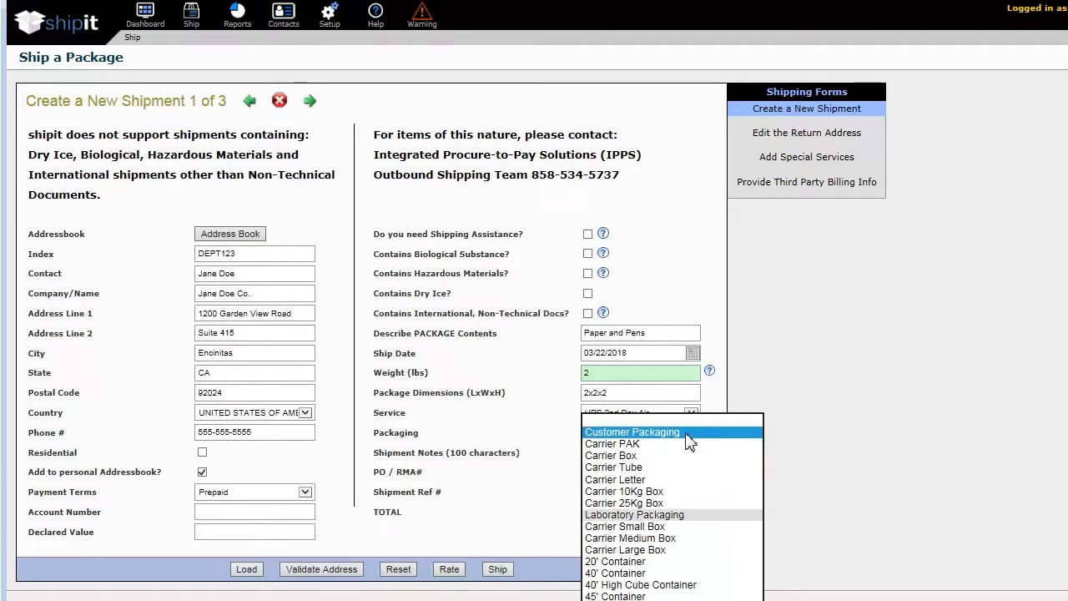
pyautogui.click(686, 442)
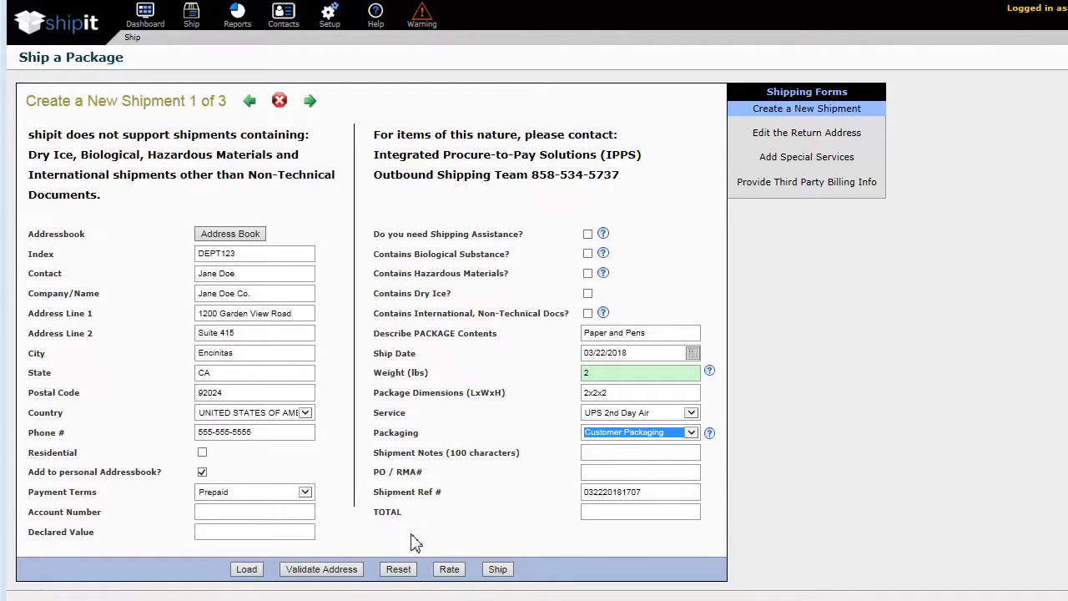
pyautogui.click(459, 542)
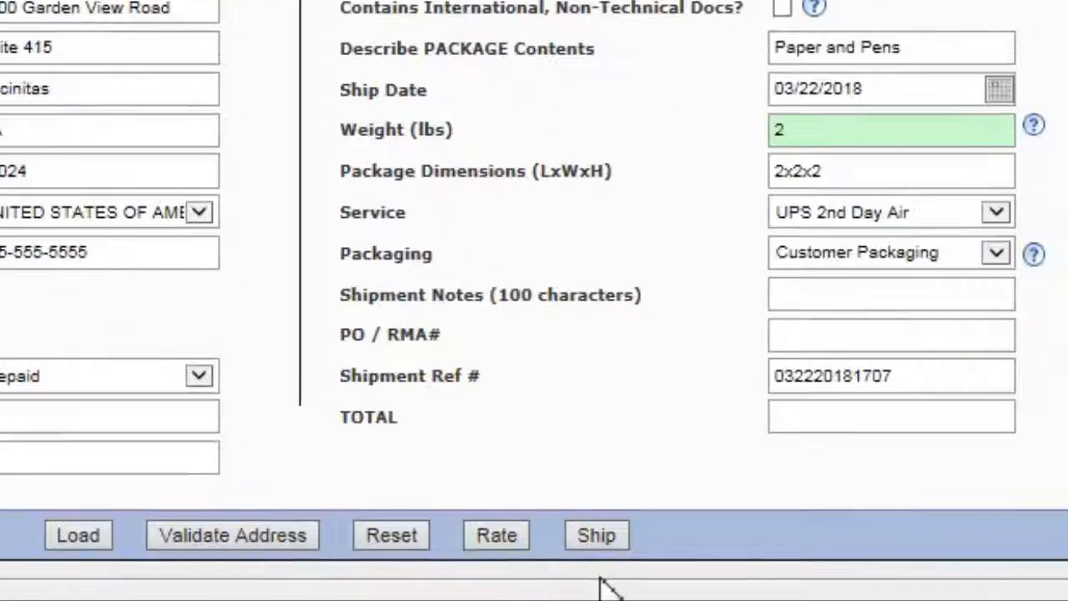
pyautogui.click(597, 536)
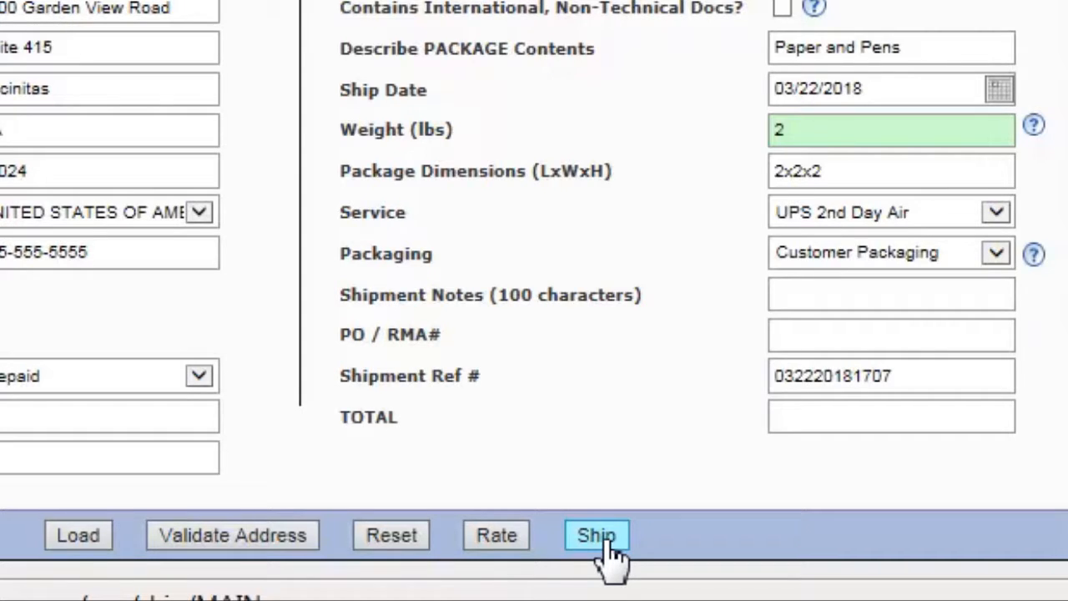